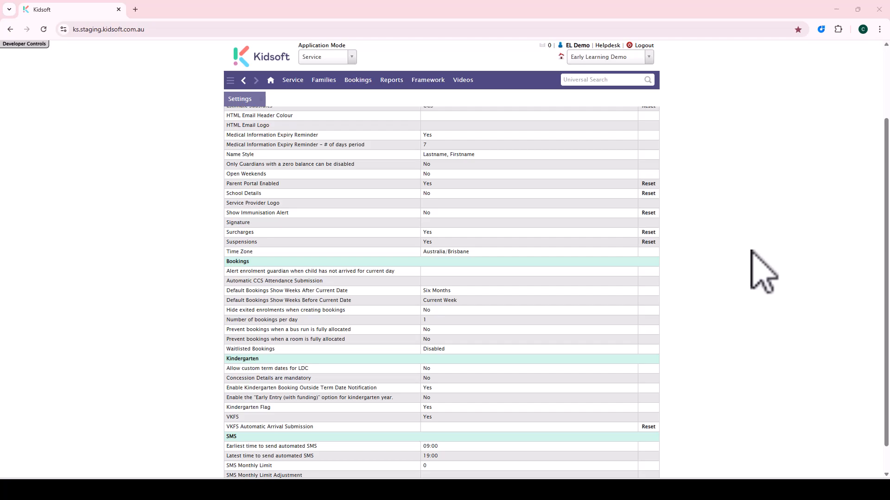
Step: Set the VKFS Automatic Arrival Submission setting in the Kindergarten section to Tuesday (PM) and save it
{"action": "scroll", "coordinate": [440, 194], "scroll_direction": "up", "scroll_amount": 2}
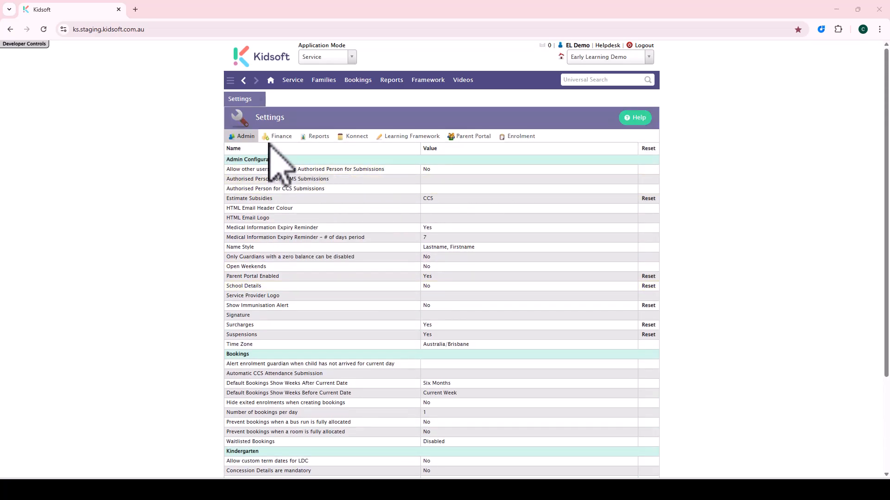
{"action": "scroll", "coordinate": [293, 213], "scroll_direction": "down", "scroll_amount": 3}
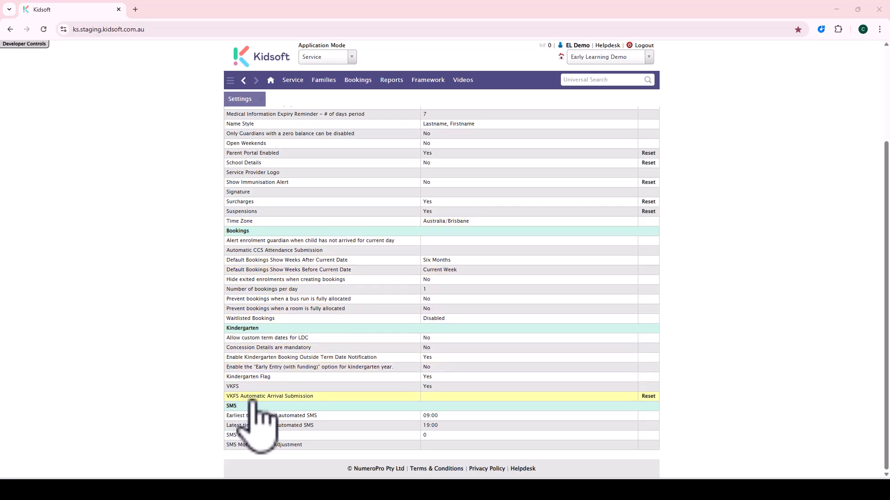
{"action": "left_click", "coordinate": [438, 397]}
{"action": "left_click", "coordinate": [408, 260]}
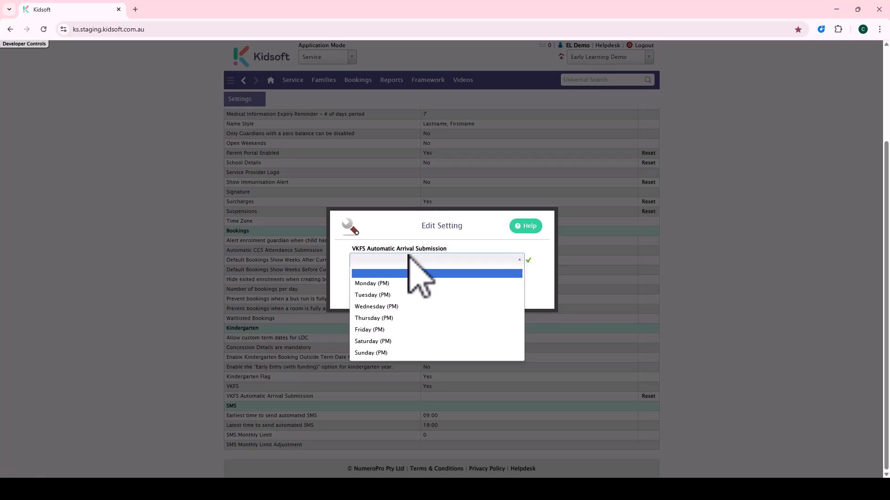
{"action": "left_click", "coordinate": [396, 295]}
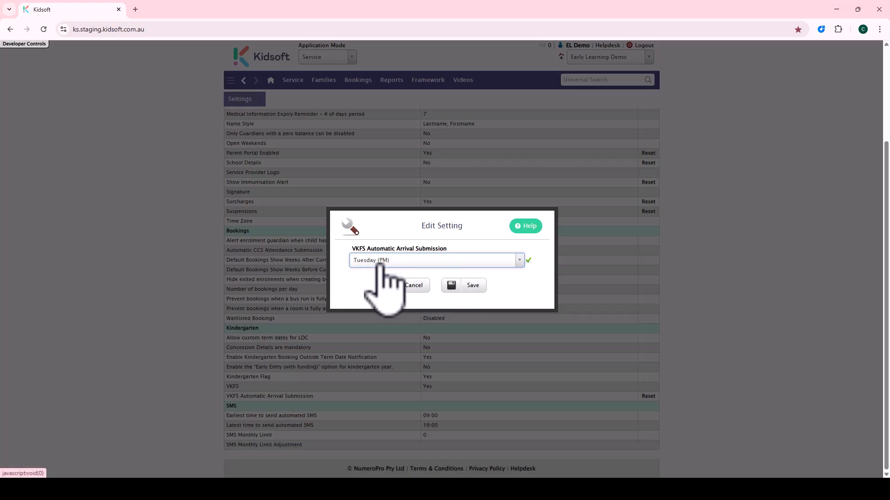
{"action": "left_click", "coordinate": [470, 287]}
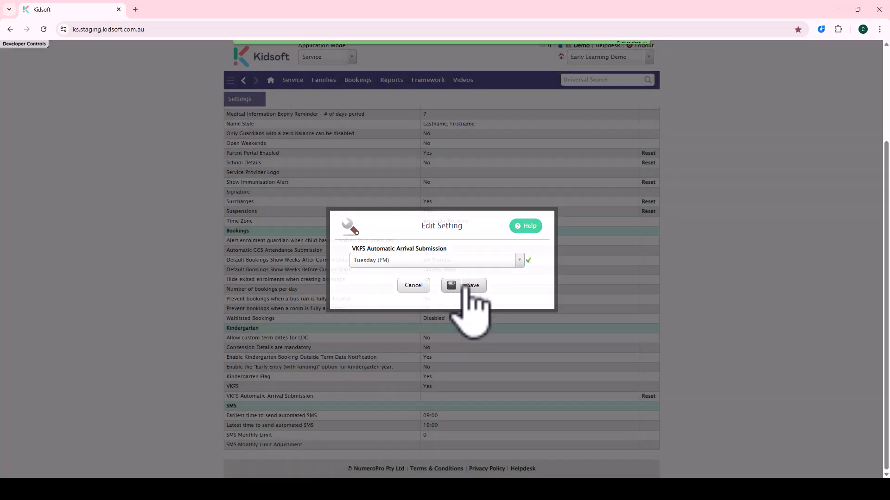
Step: Change the VKFS Arrival Submission Start Date to 21-Jul-2025 and save the setting
{"action": "scroll", "coordinate": [471, 295], "scroll_direction": "down", "scroll_amount": 2}
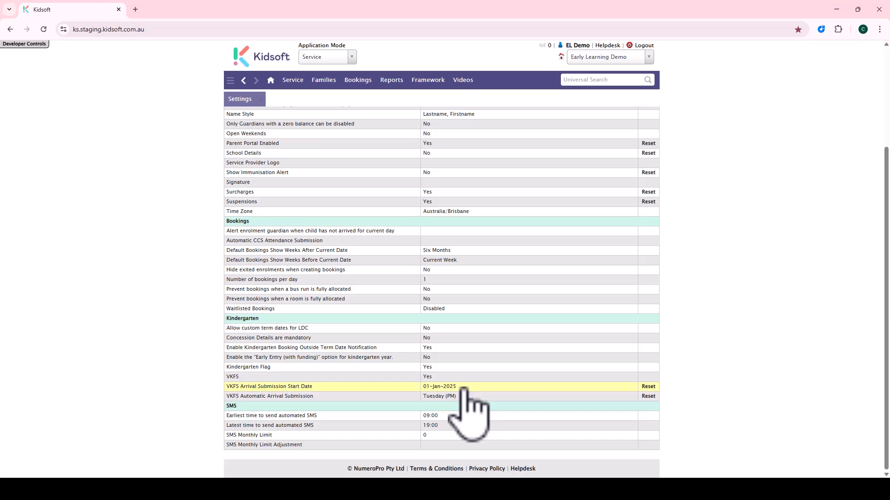
{"action": "left_click", "coordinate": [463, 388]}
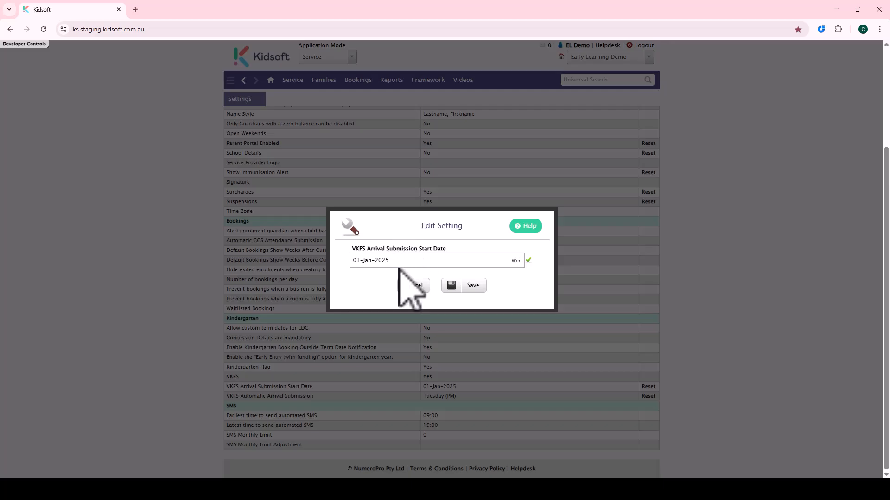
{"action": "left_click", "coordinate": [402, 261]}
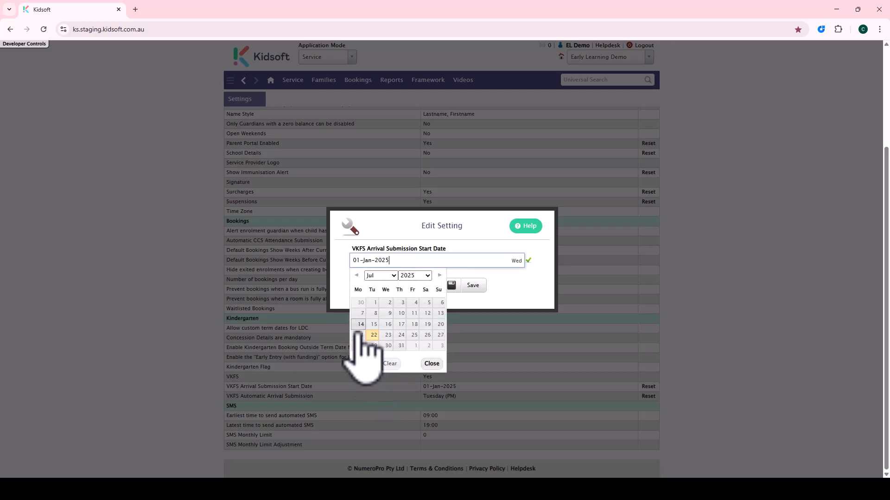
{"action": "left_click", "coordinate": [360, 335]}
{"action": "left_click", "coordinate": [472, 286]}
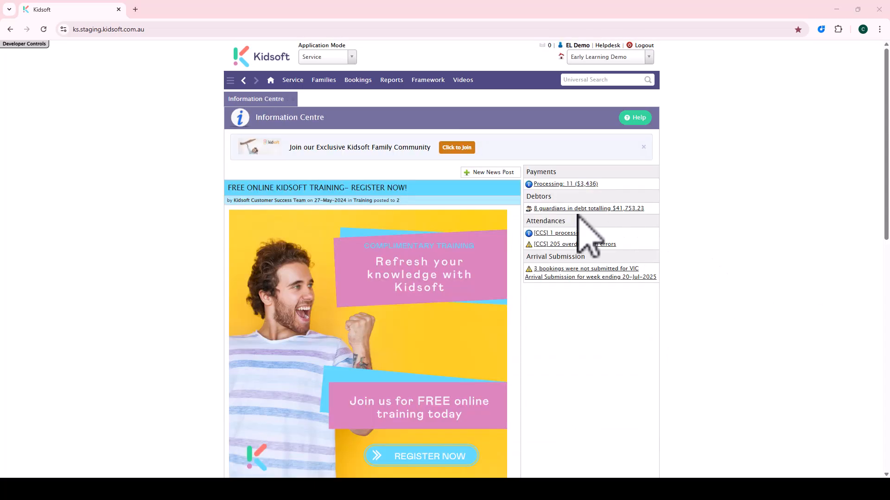
Step: Submit the kindergarten Arrival Submission for the week ending 27-Jul-2025 and review its unsubmitted records
{"action": "left_click", "coordinate": [299, 81]}
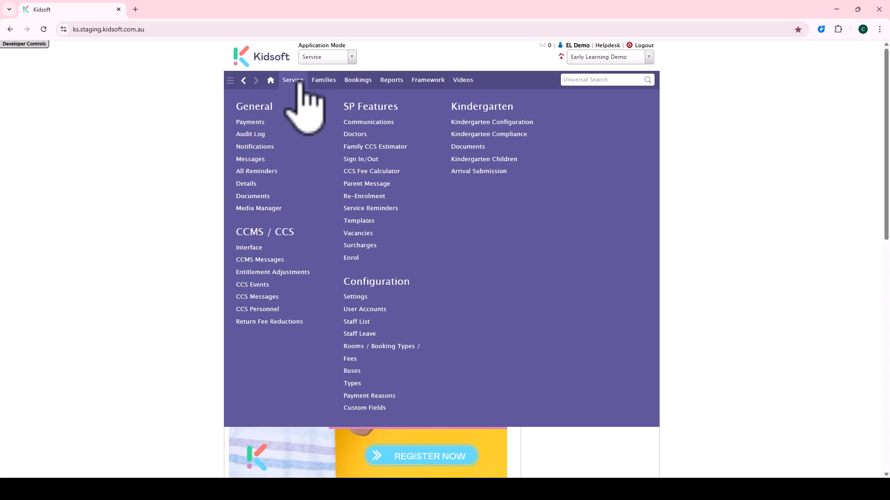
{"action": "left_click", "coordinate": [483, 172]}
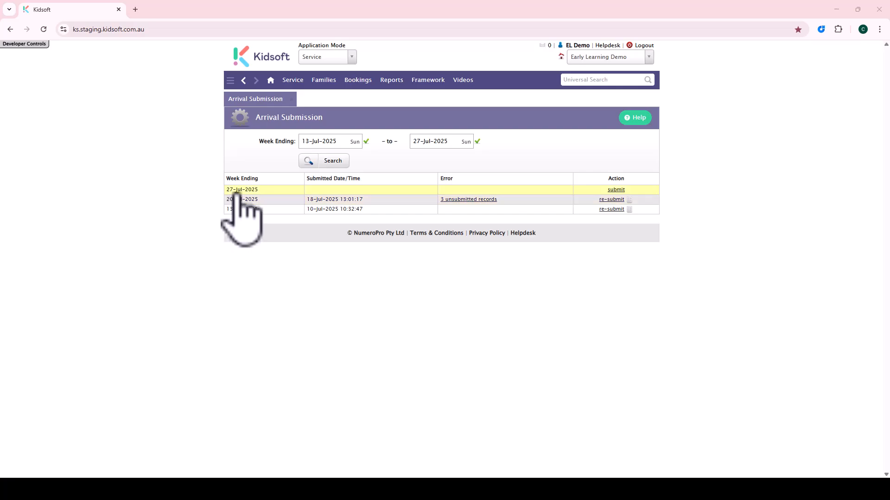
{"action": "left_click", "coordinate": [617, 190]}
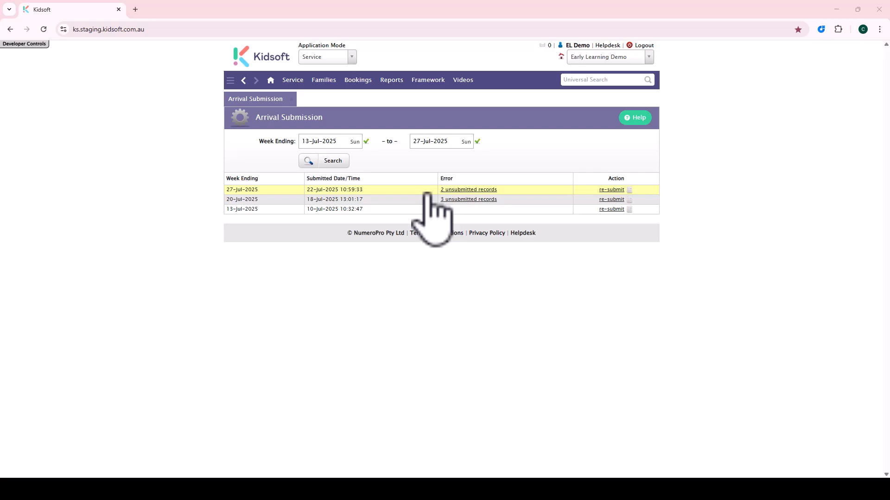
{"action": "left_click", "coordinate": [472, 190]}
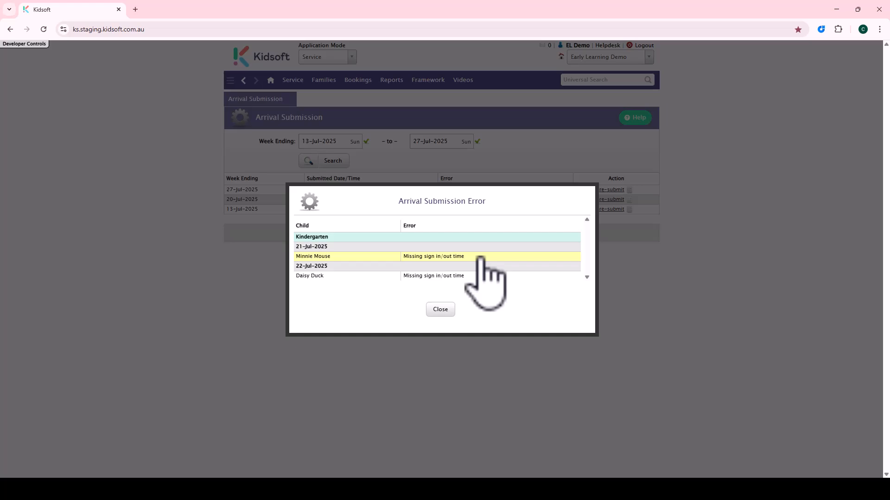
{"action": "left_click", "coordinate": [448, 310]}
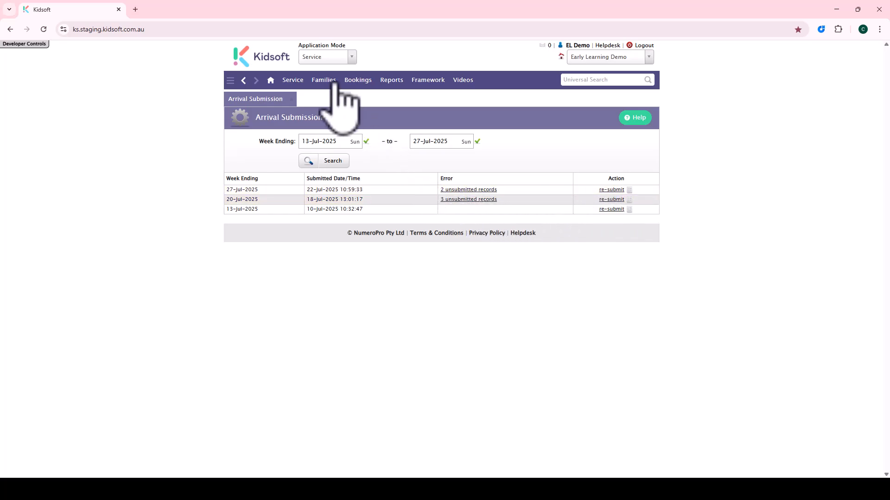
Step: In the Kindergarten room's Sign In/Out sheet, record 0800 sign-in and 1000 sign-out for the full-day child missing Monday 21-Jul-2025 times, and save
{"action": "left_click", "coordinate": [293, 81]}
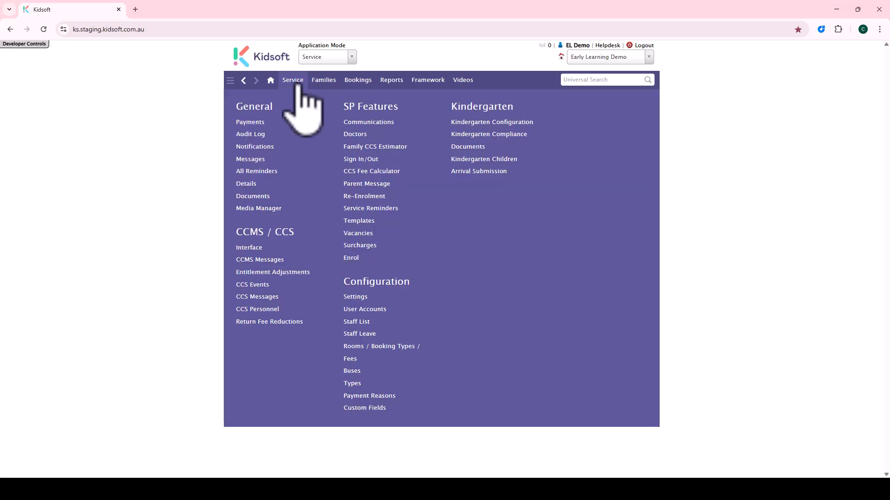
{"action": "left_click", "coordinate": [366, 159]}
{"action": "left_click", "coordinate": [382, 195]}
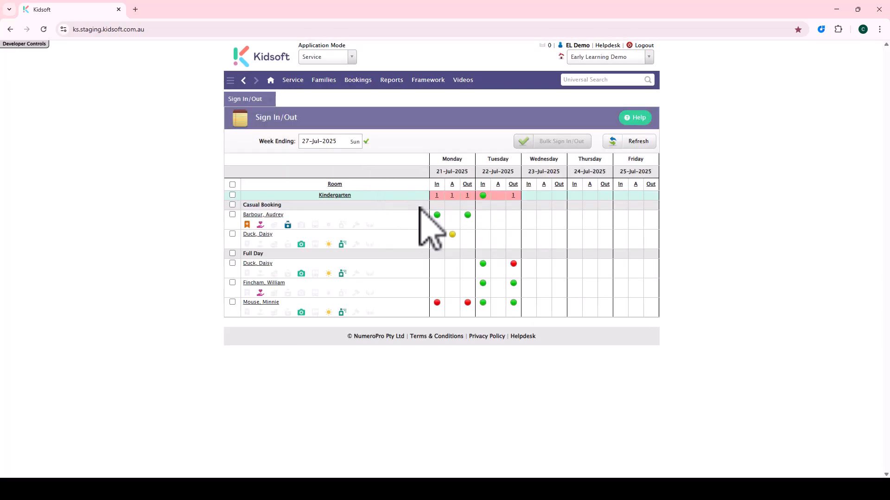
{"action": "left_click", "coordinate": [453, 308]}
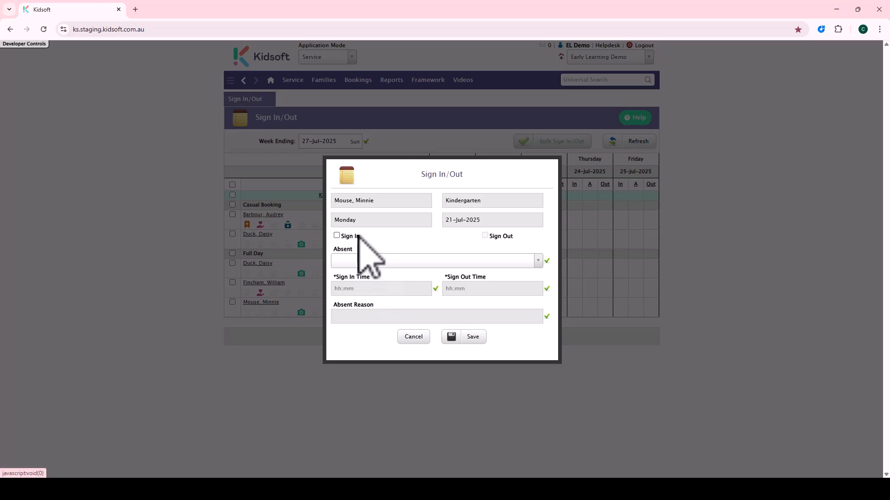
{"action": "left_click", "coordinate": [337, 236]}
{"action": "left_click", "coordinate": [365, 289]}
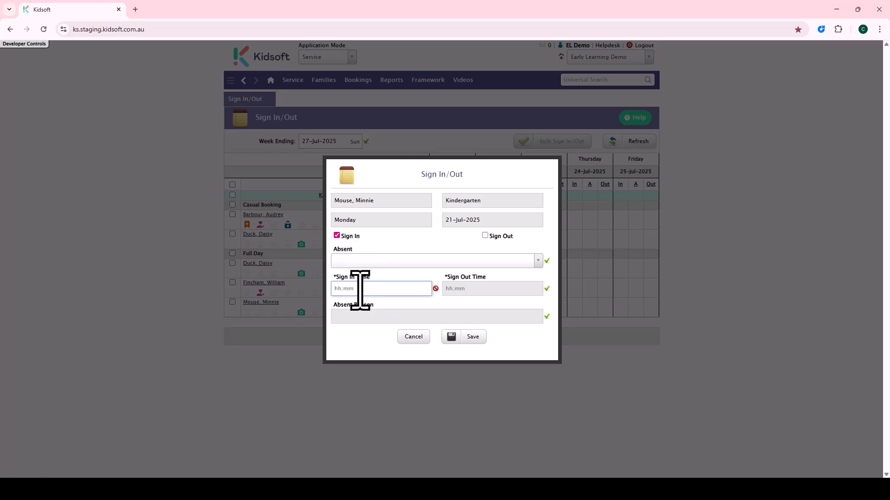
{"action": "type", "text": "0800"}
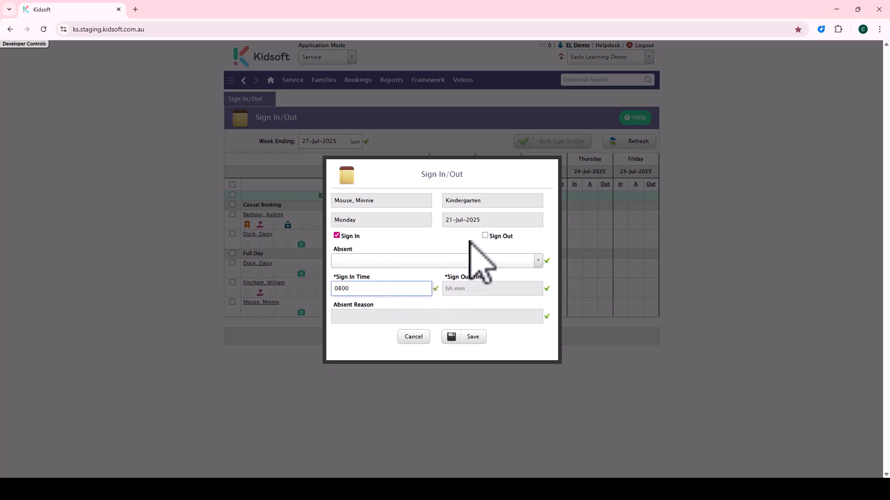
{"action": "left_click", "coordinate": [485, 236]}
{"action": "left_click", "coordinate": [476, 290]}
{"action": "type", "text": "1000"}
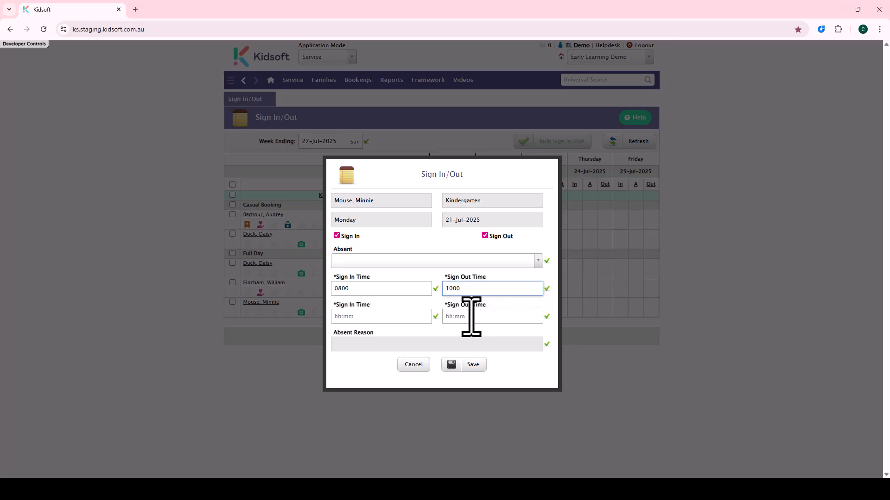
{"action": "left_click", "coordinate": [469, 363]}
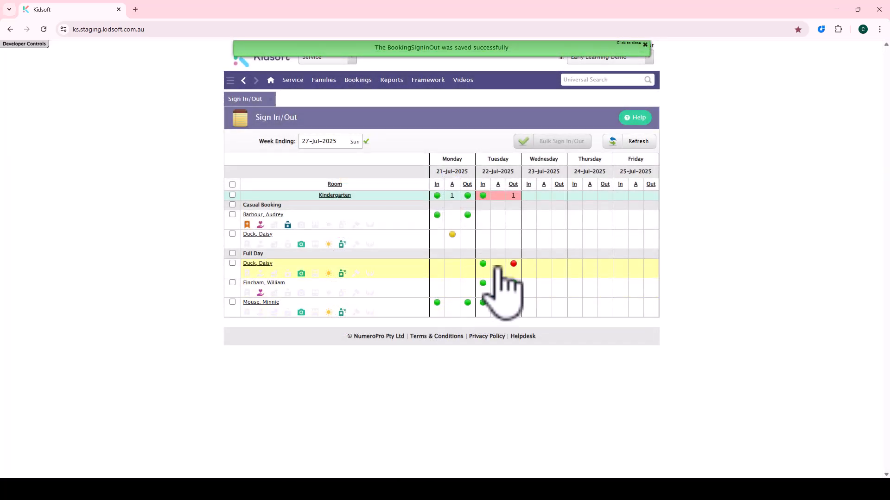
Step: Record a 1000 sign-out for the full-day Kindergarten child missing one on Tuesday 22-Jul-2025 and save it
{"action": "left_click", "coordinate": [497, 269]}
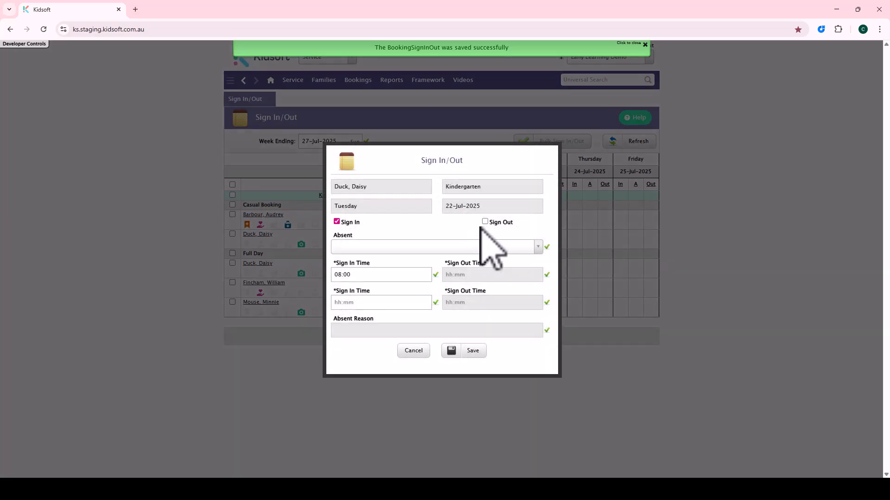
{"action": "left_click", "coordinate": [485, 222]}
{"action": "left_click", "coordinate": [462, 277]}
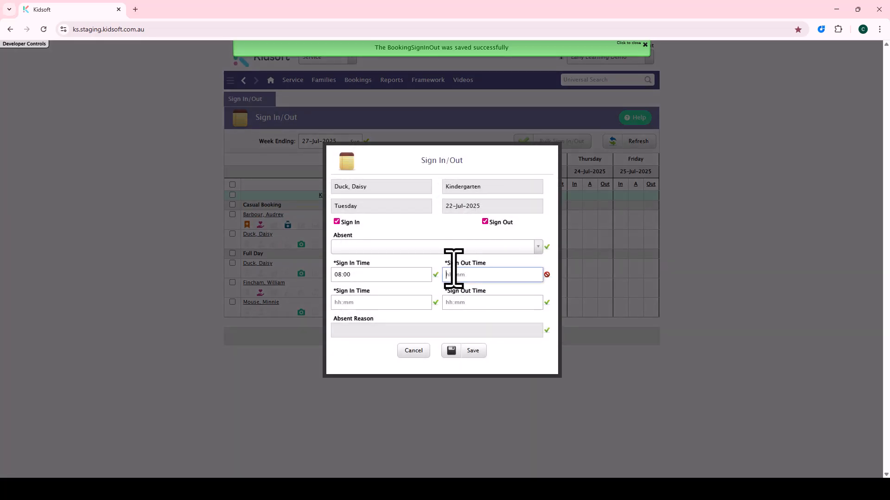
{"action": "type", "text": "1000"}
{"action": "left_click", "coordinate": [463, 347]}
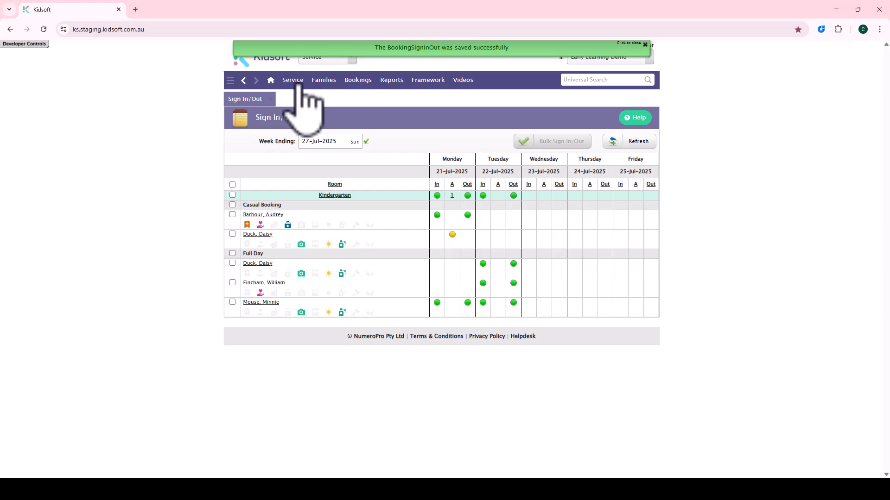
Step: Re-submit the Arrival Submission for the week ending 27-Jul-2025, view its report, and close the report
{"action": "left_click", "coordinate": [299, 83]}
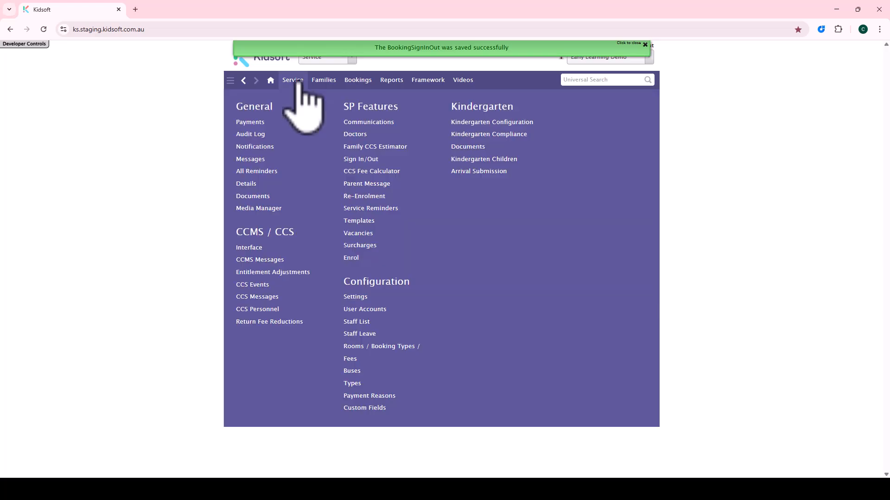
{"action": "left_click", "coordinate": [477, 171]}
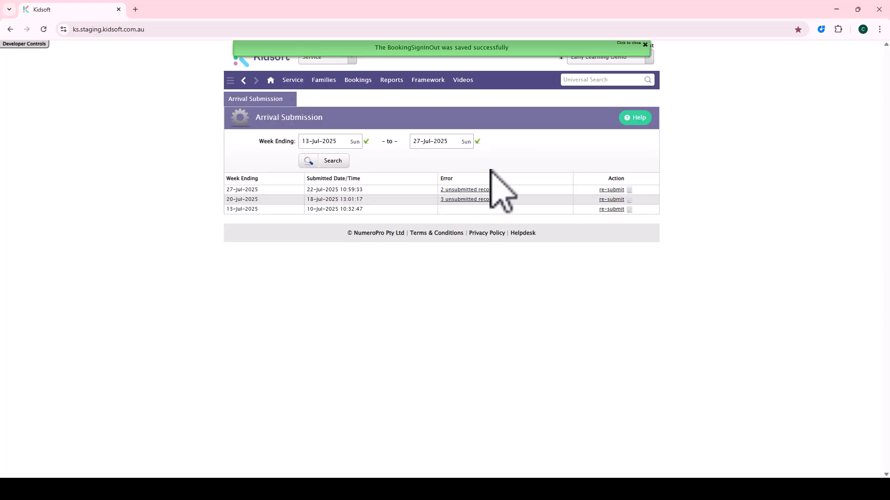
{"action": "left_click", "coordinate": [612, 190]}
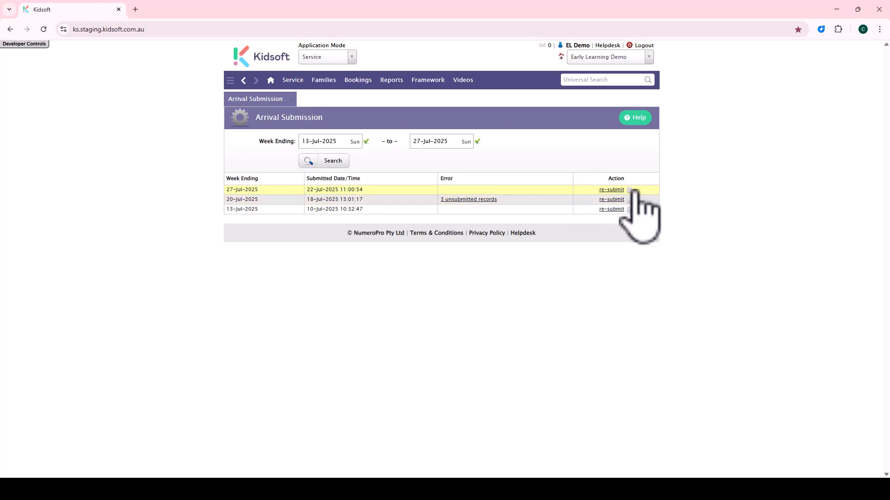
{"action": "left_click", "coordinate": [631, 191]}
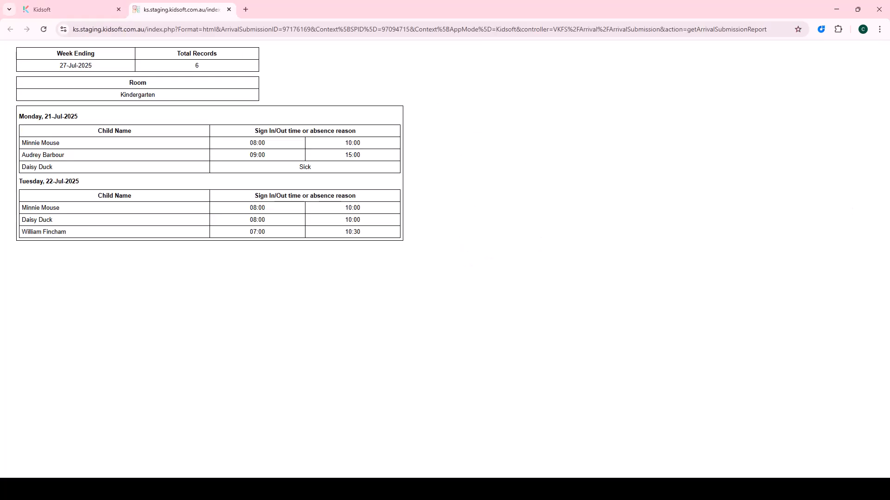
{"action": "key", "text": "ctrl+w"}
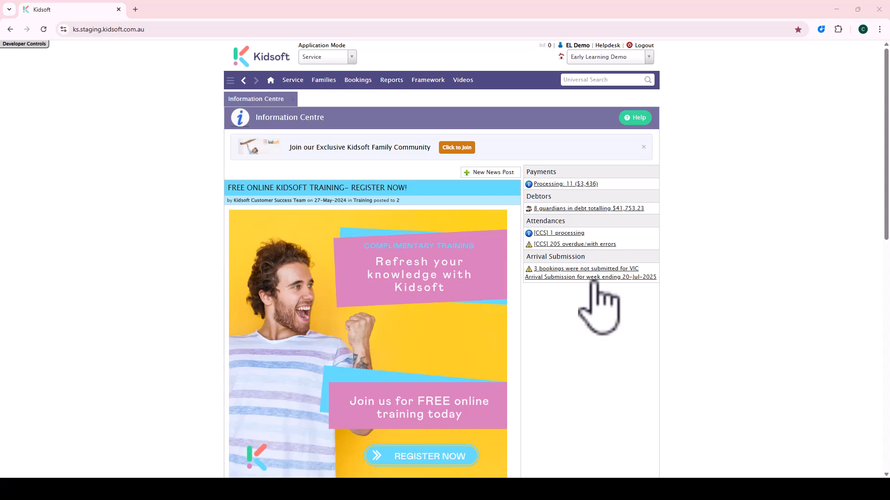
Step: Review the unsubmitted records from the Arrival Submission alert for week ending 20-Jul-2025, and return to the Information Centre
{"action": "left_click", "coordinate": [599, 277]}
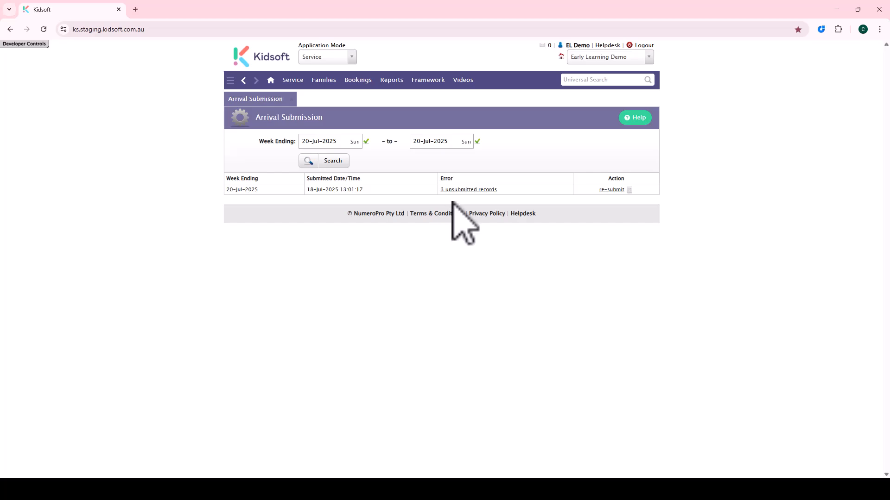
{"action": "left_click", "coordinate": [468, 190]}
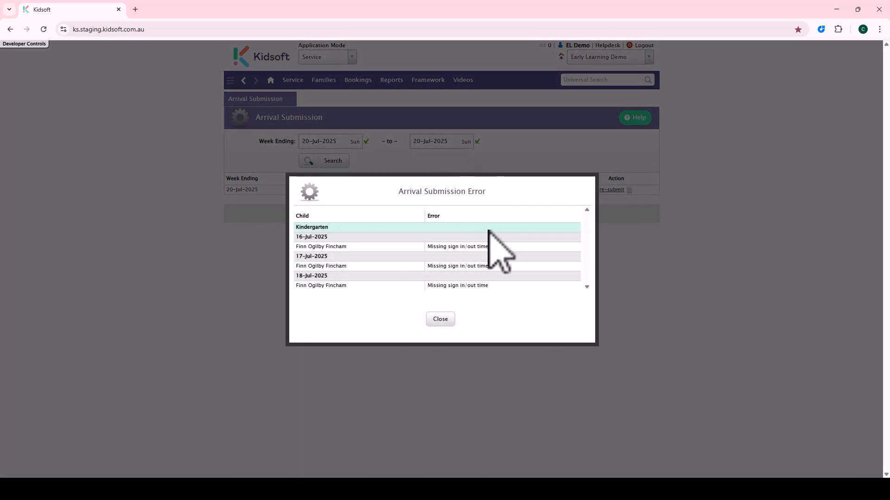
{"action": "left_click", "coordinate": [442, 320]}
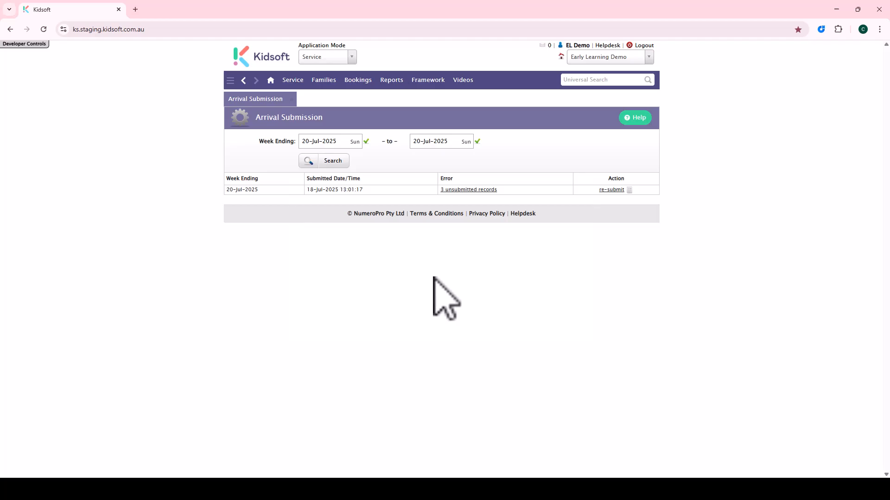
{"action": "left_click", "coordinate": [271, 80]}
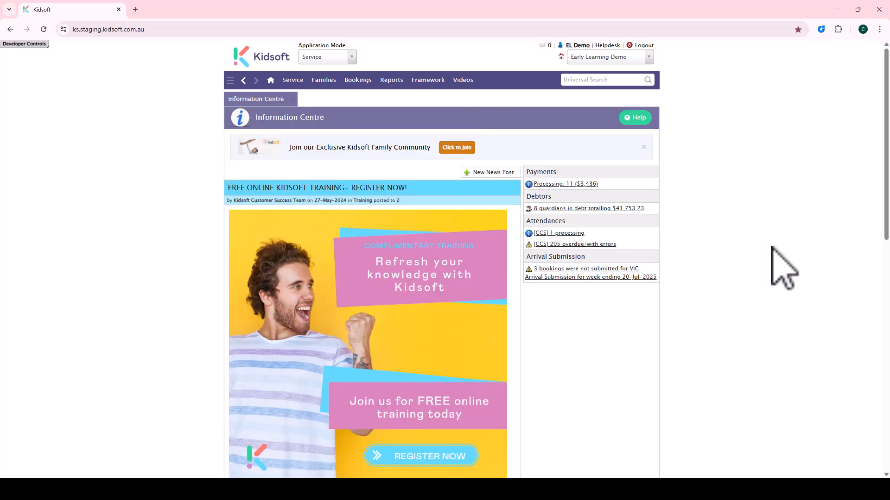